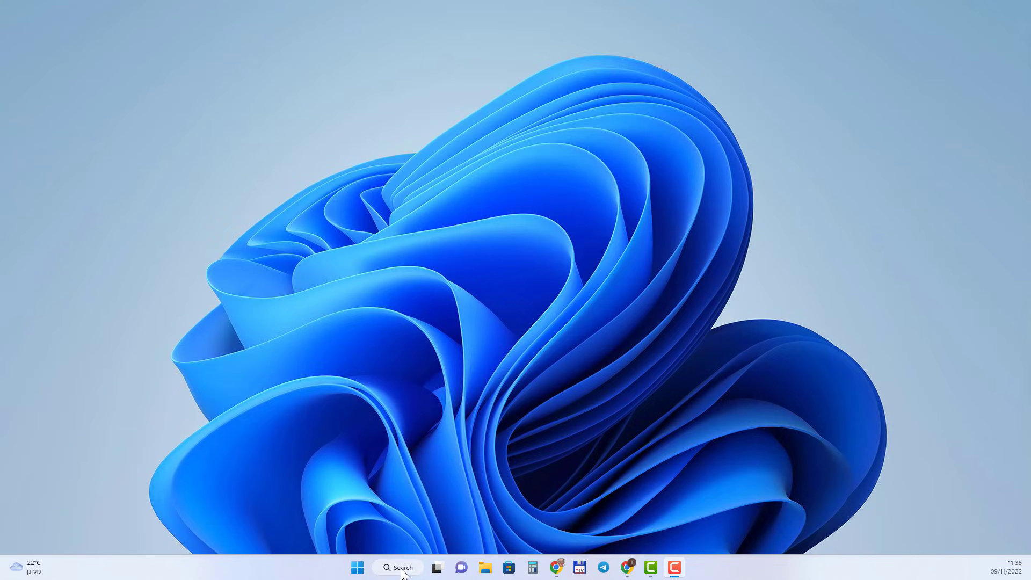
Step: Search Windows for 'DEVIC' and launch Device Manager from the best match
click(402, 568)
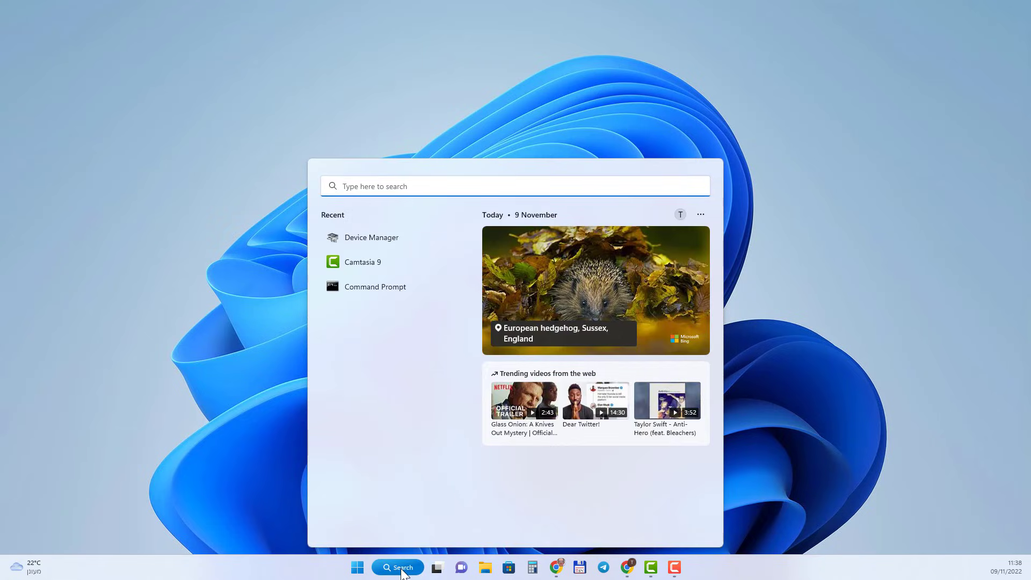
text(DEVIC)
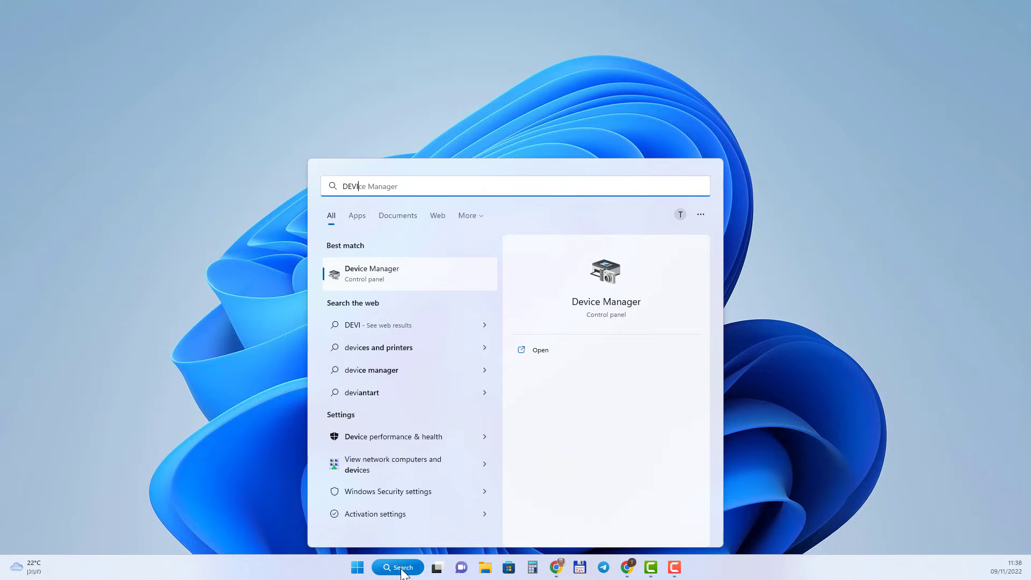
click(396, 274)
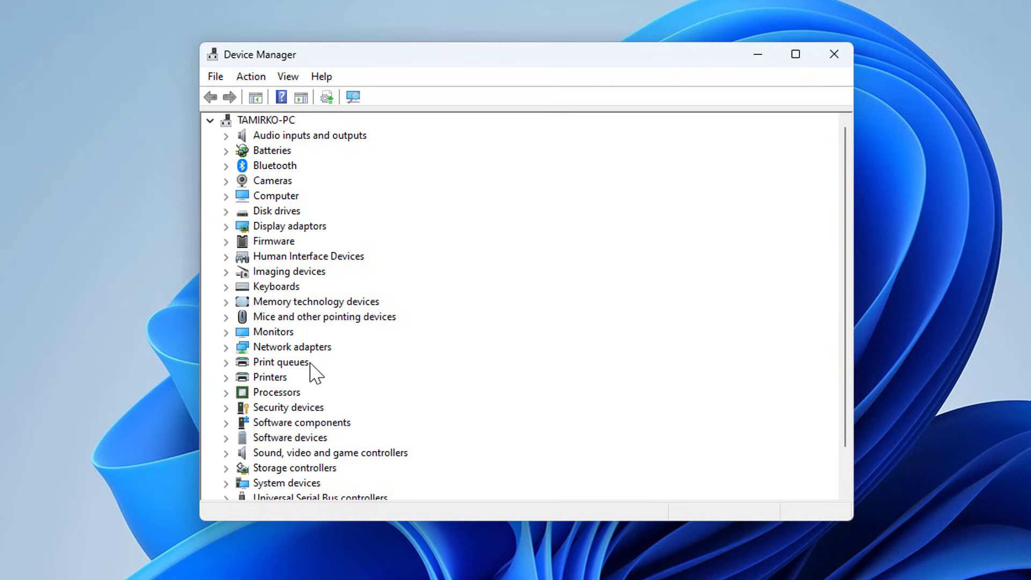
Step: Expand Print queues and start Update driver for the HP OfficeJet 6950 queue
click(226, 363)
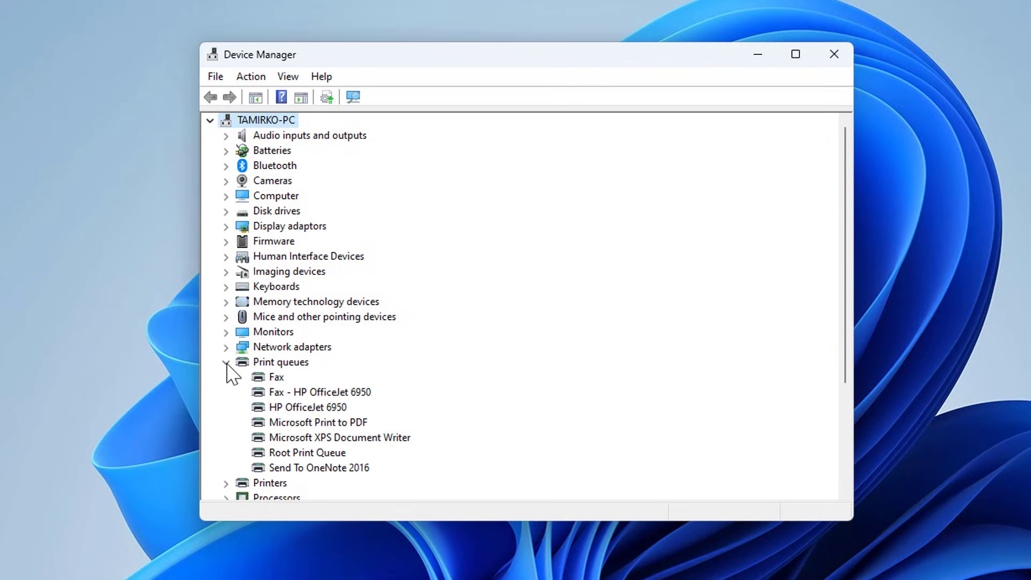
click(320, 411)
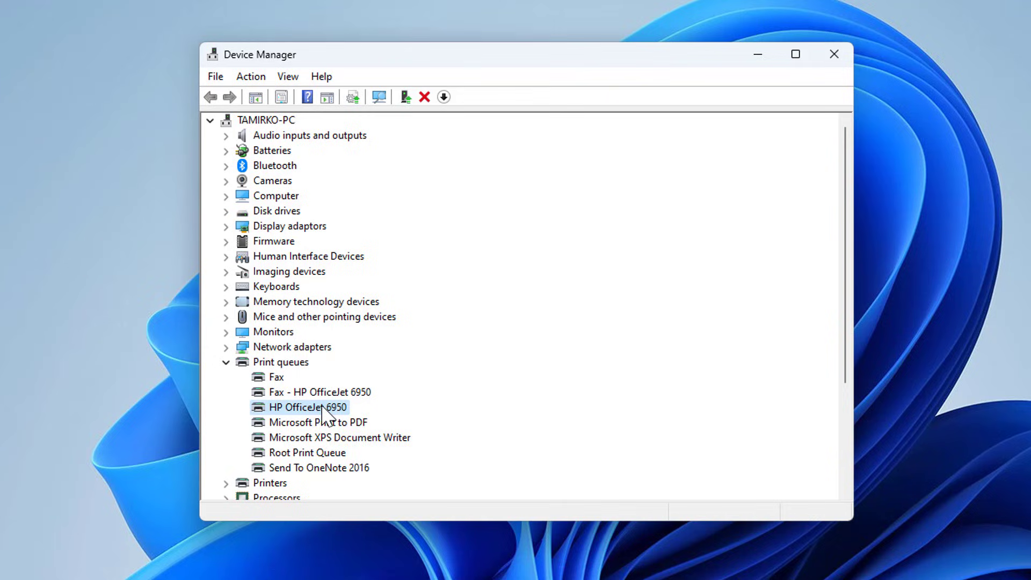
right_click(322, 410)
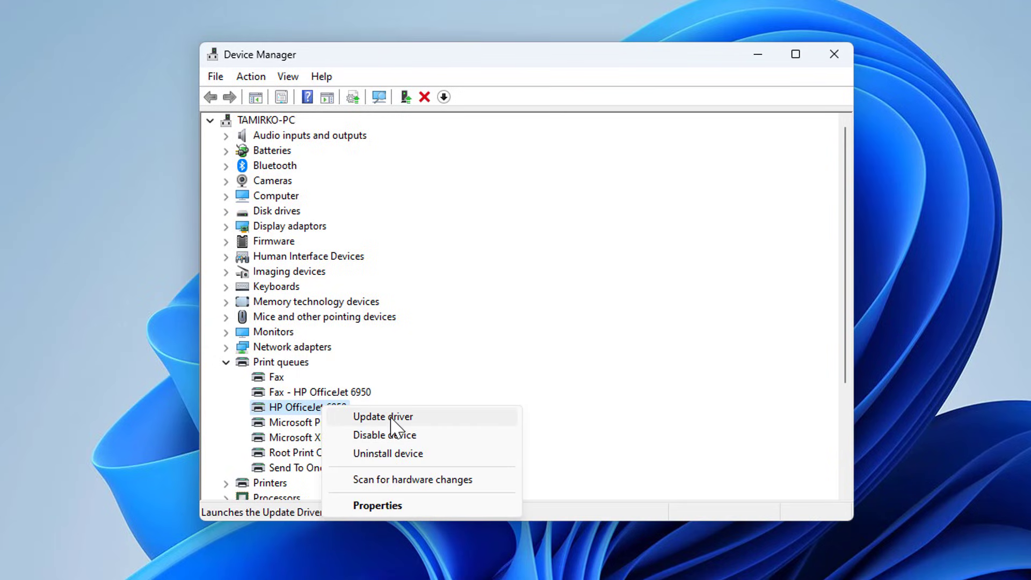
click(408, 417)
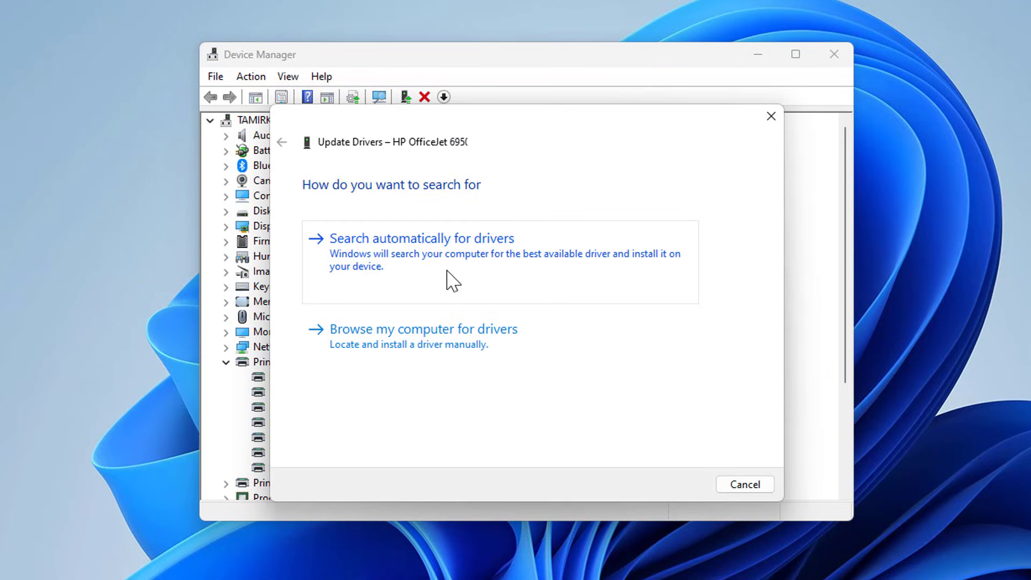
Step: Search automatically for an HP OfficeJet 6950 driver, then close the 'best drivers installed' result
click(448, 272)
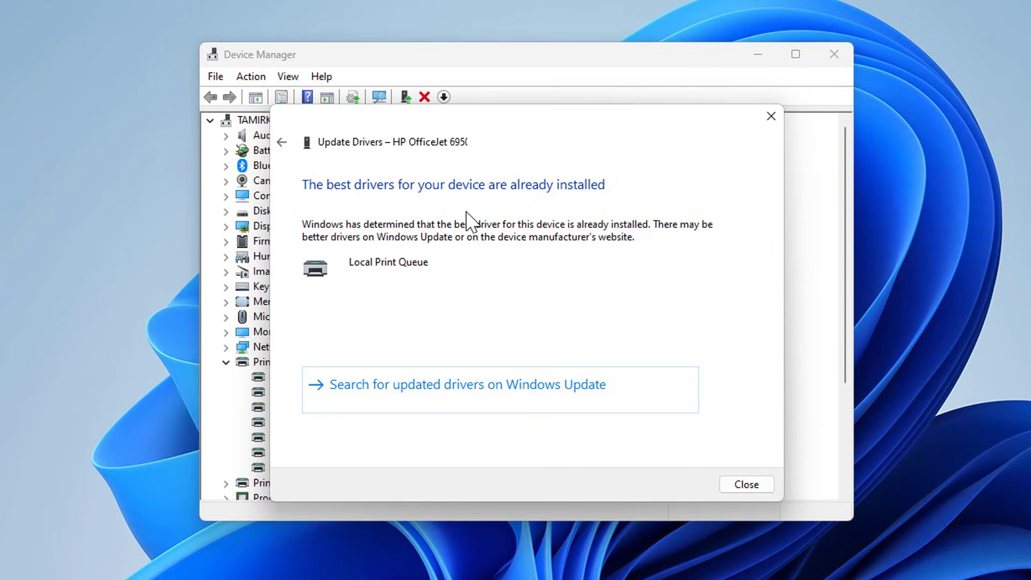
click(745, 486)
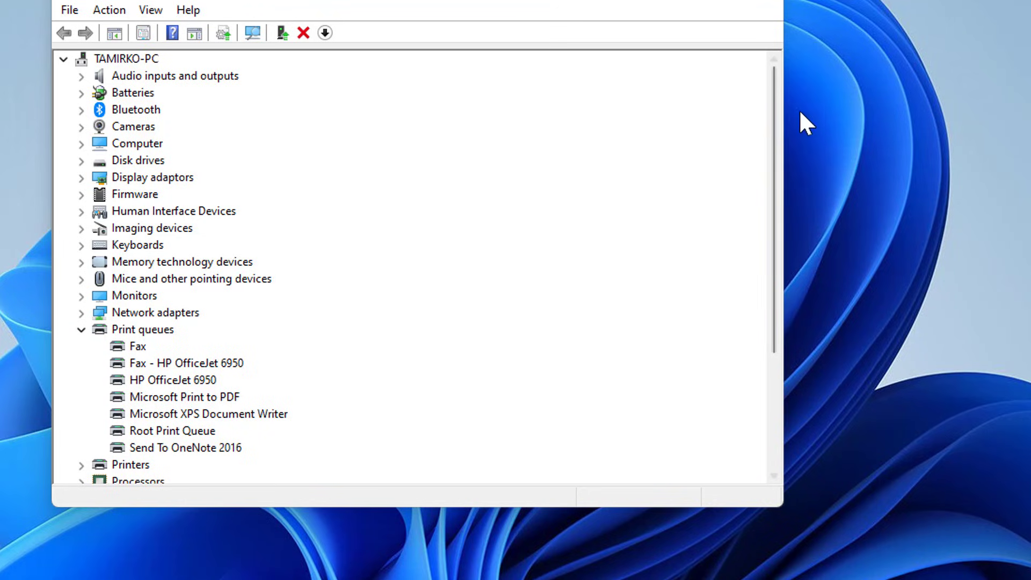
Step: Close the Device Manager window
click(766, 3)
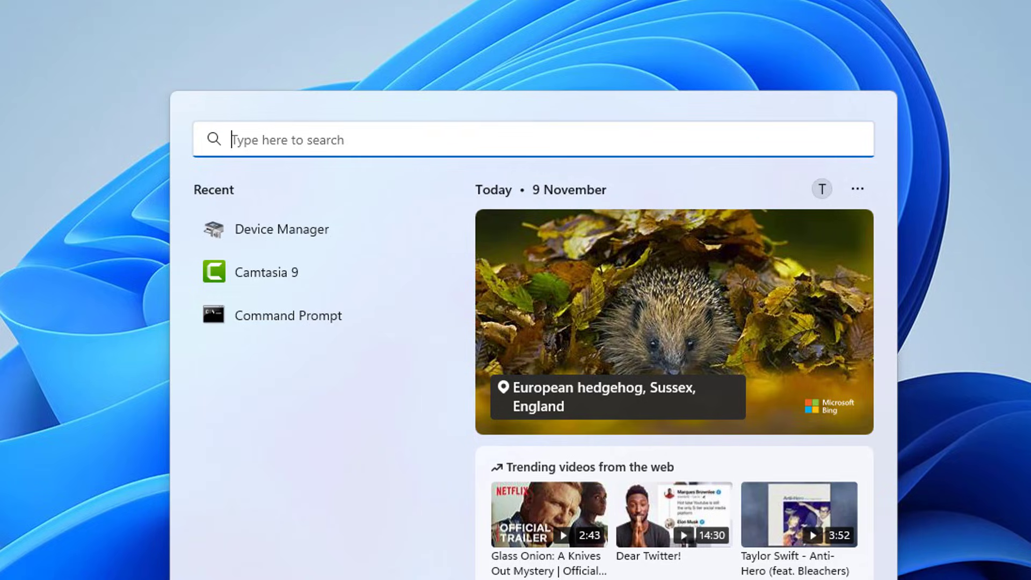
Step: Search for 'CMD' and run Command Prompt as administrator
text(CMD)
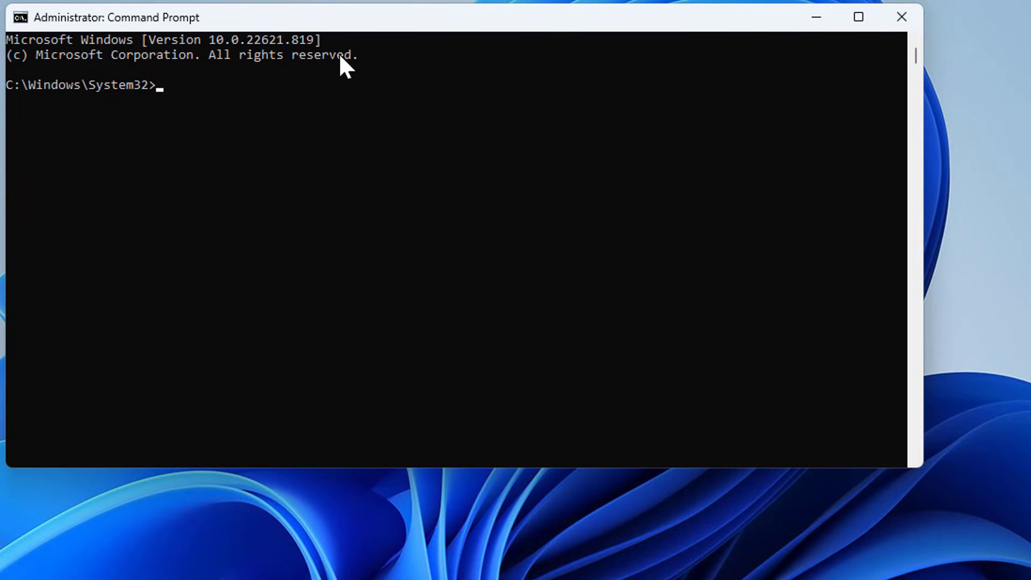
Step: Run 'net stop spooler' in the elevated Command Prompt
click(183, 154)
text(net stop spooler)
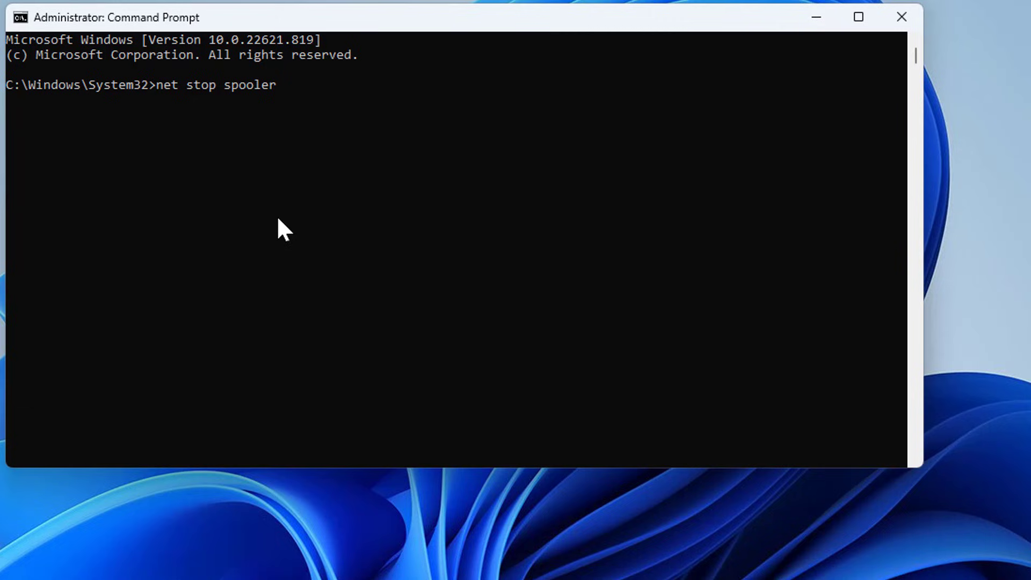
key(Return)
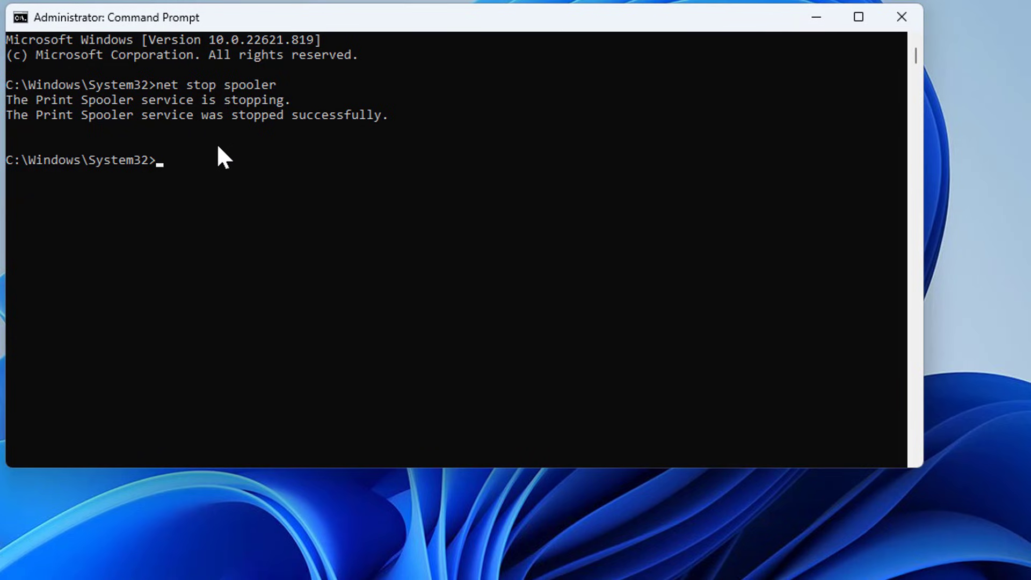
Step: Recall the previous command, edit it to 'net start spooler', and run it
key(Up)
key(Left)
key(Left)
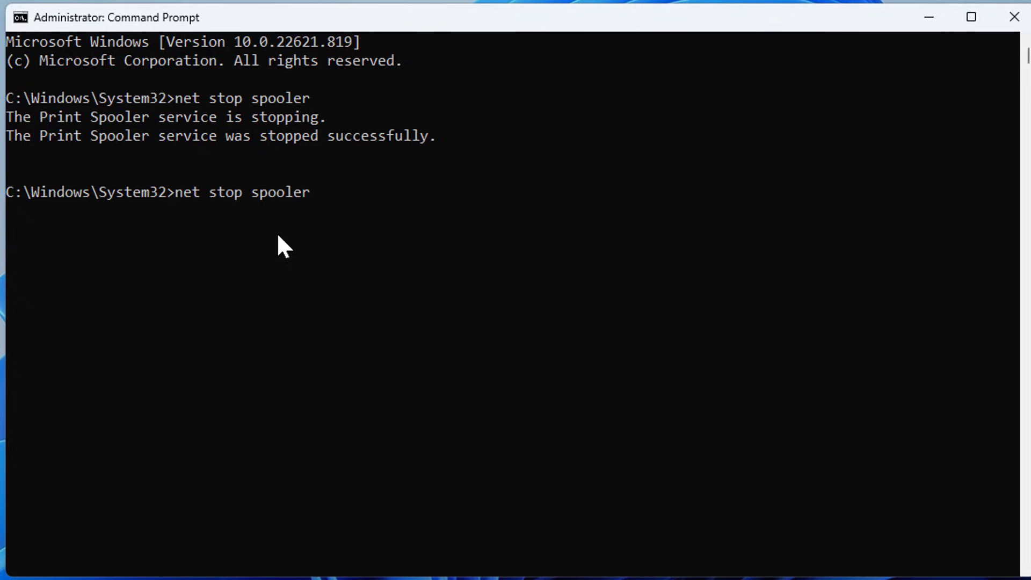
key(Left)
key(Left)
key(Left)
key(Left)
key(Left)
key(Left)
key(Left)
key(BackSpace)
key(Delete)
text(A)
key(BackSpace)
text(art)
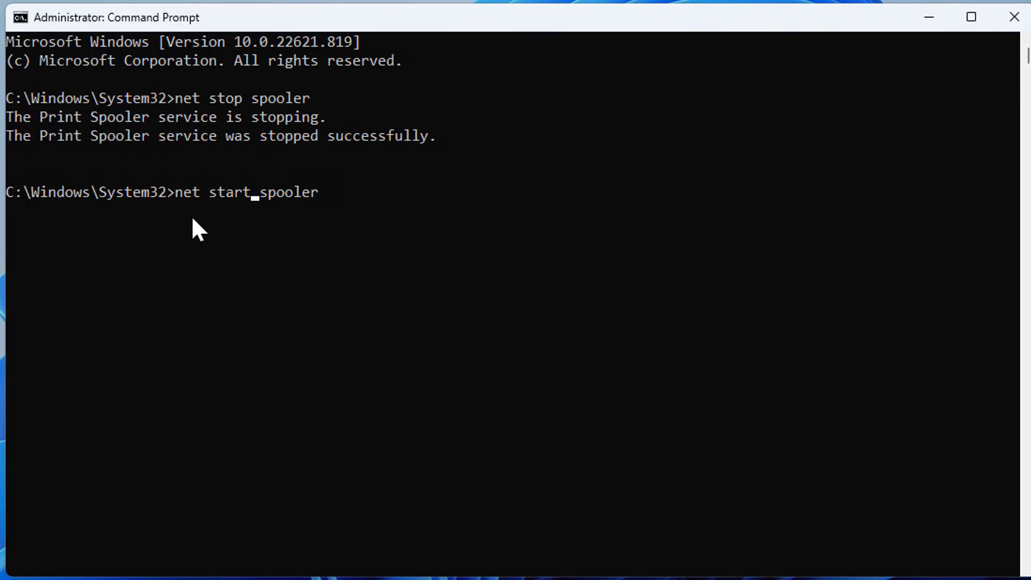
key(Right)
key(Right)
key(Right)
key(Right)
key(Right)
key(Right)
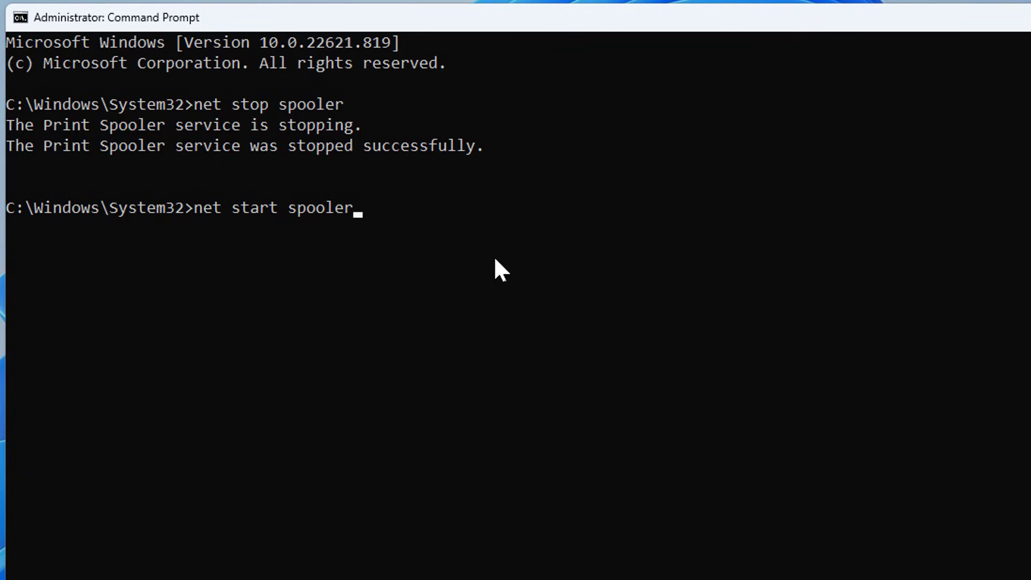
key(Return)
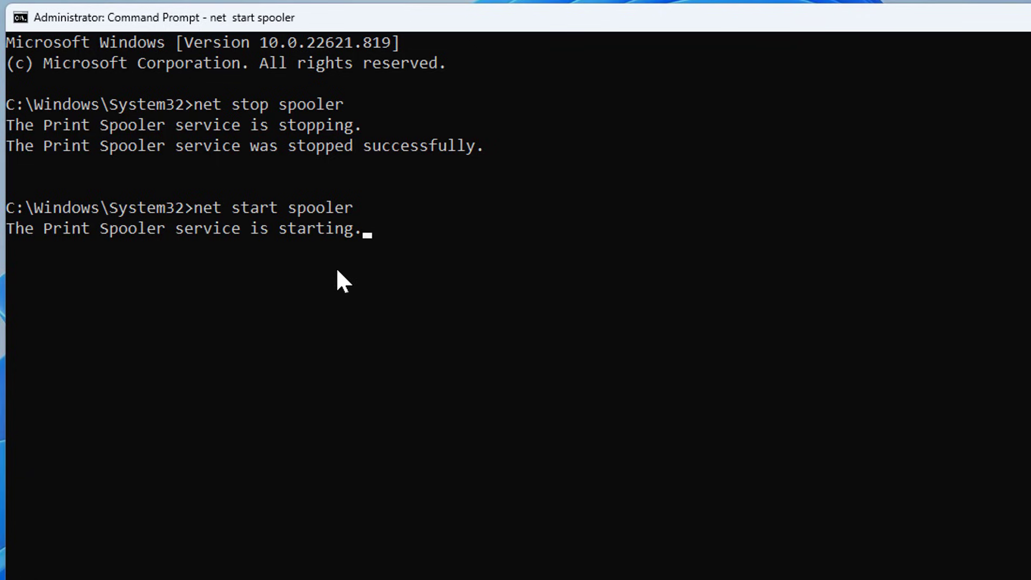